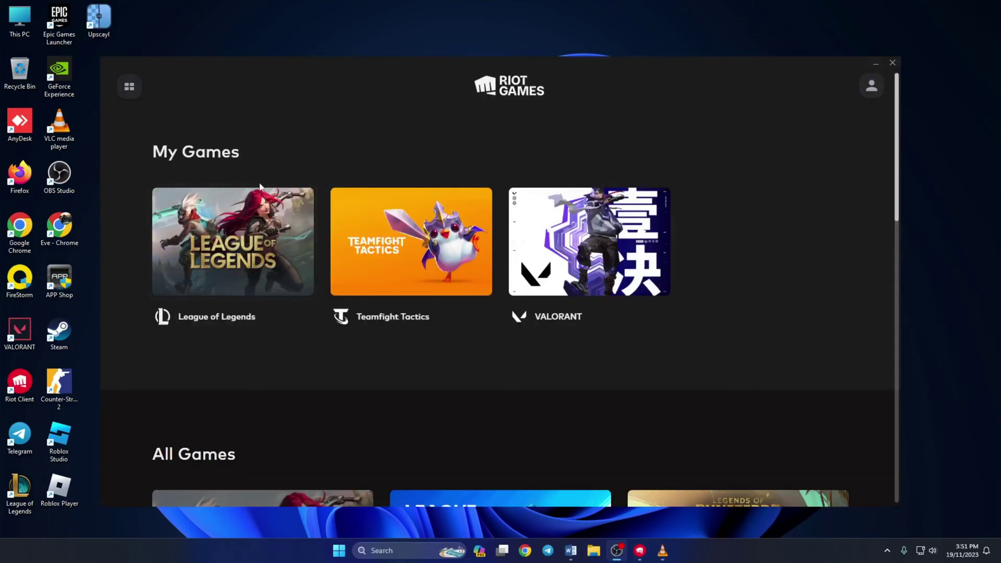
# - Close the Riot Client launcher window that is showing My Games
pyautogui.click(890, 64)
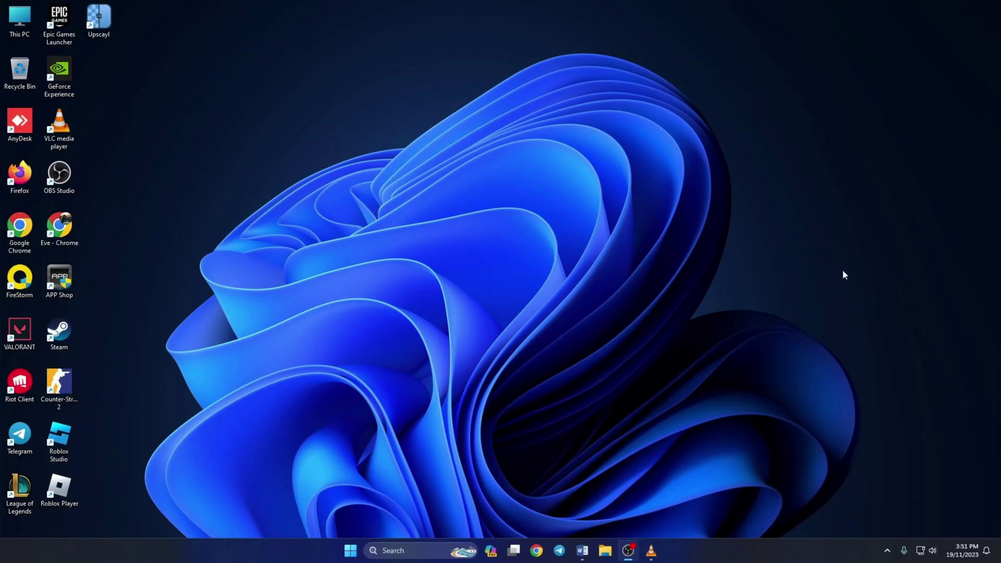
# - Exit Riot Client completely from its hidden system tray icon
pyautogui.click(885, 555)
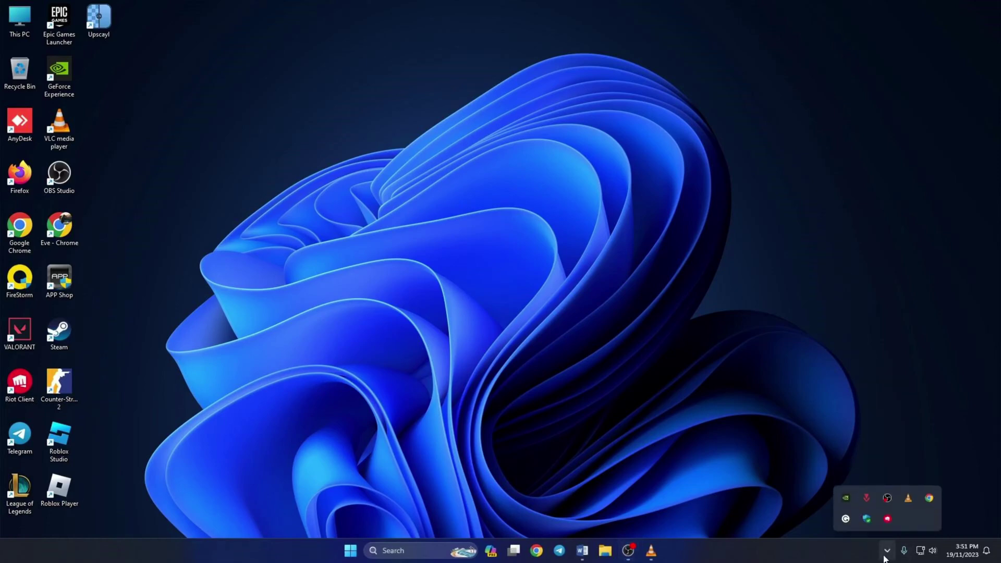
pyautogui.rightClick(895, 518)
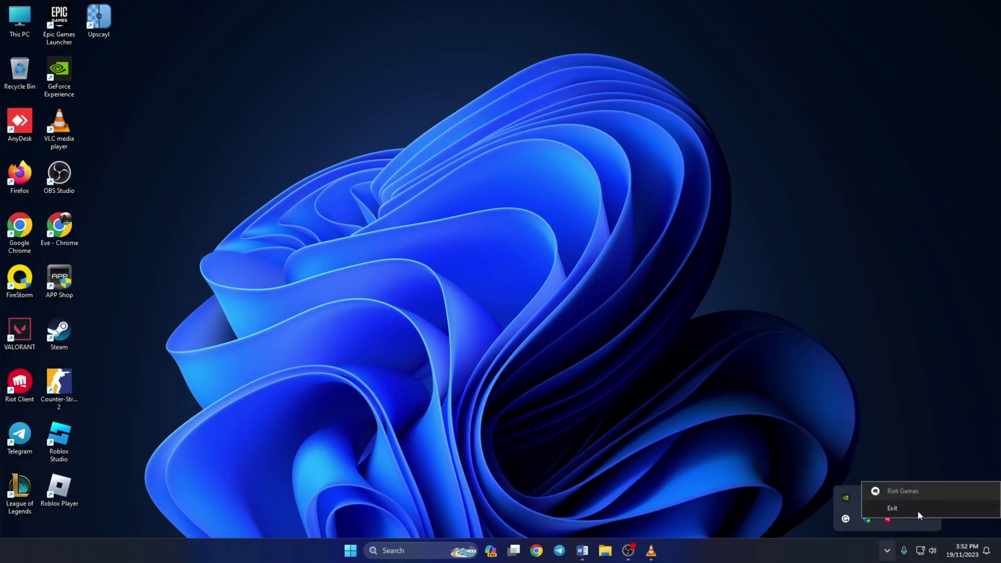
pyautogui.click(911, 512)
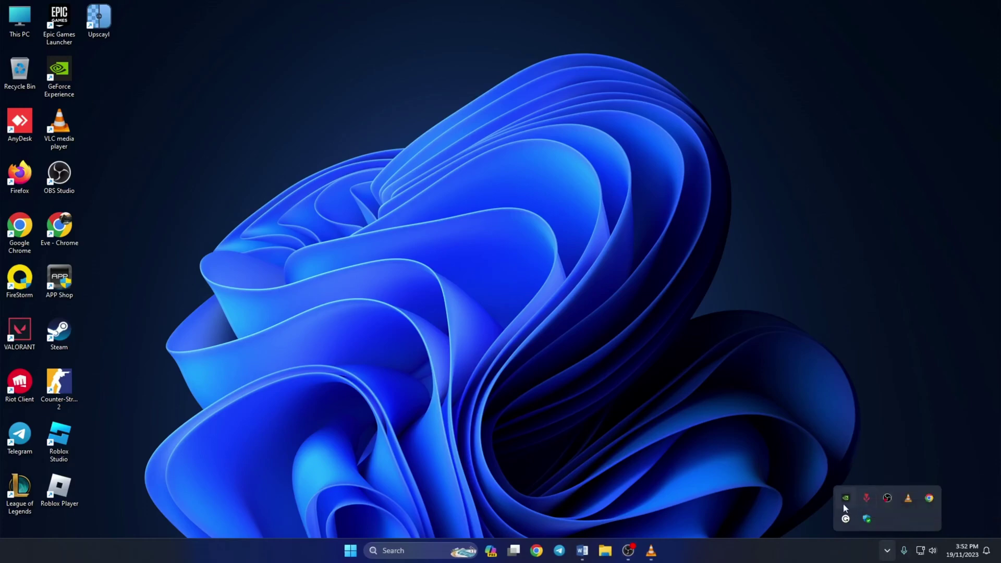
# - Bring up the Start menu power options, then close the Start menu again
pyautogui.click(349, 552)
pyautogui.click(630, 514)
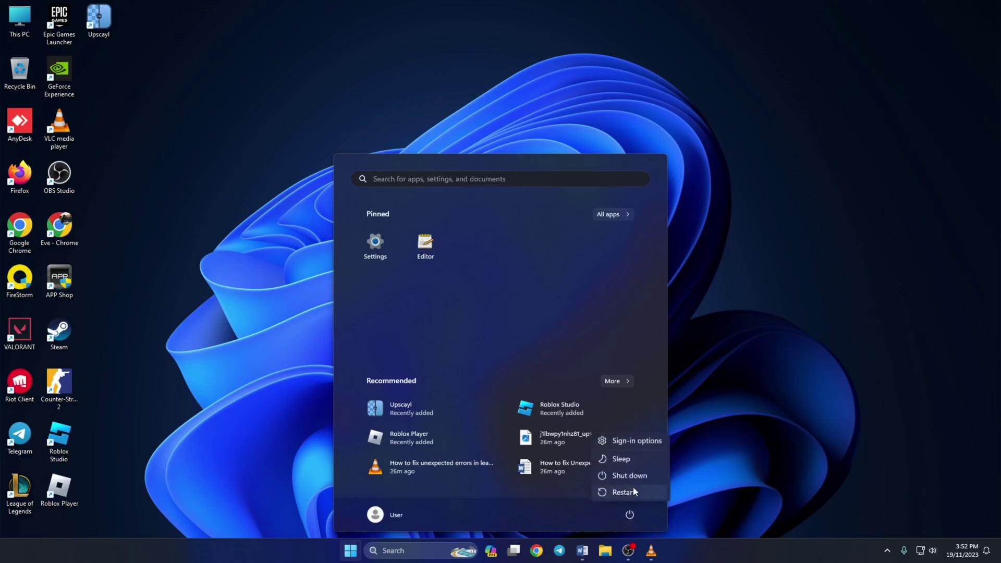
pyautogui.click(625, 492)
pyautogui.click(329, 408)
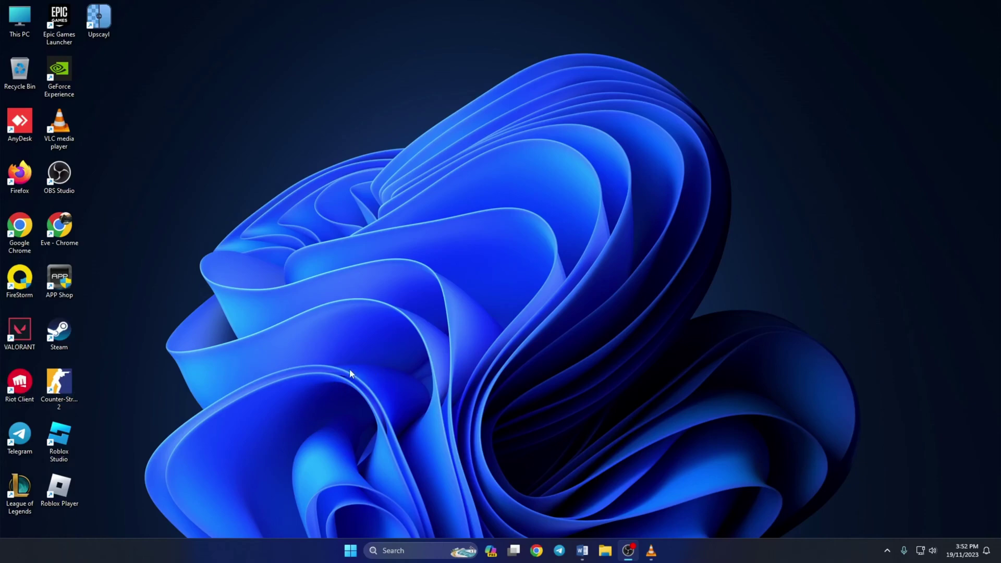
# - Launch Command Prompt as administrator from a 'cmd' search and approve the UAC prompt
pyautogui.click(396, 551)
pyautogui.write('cm')
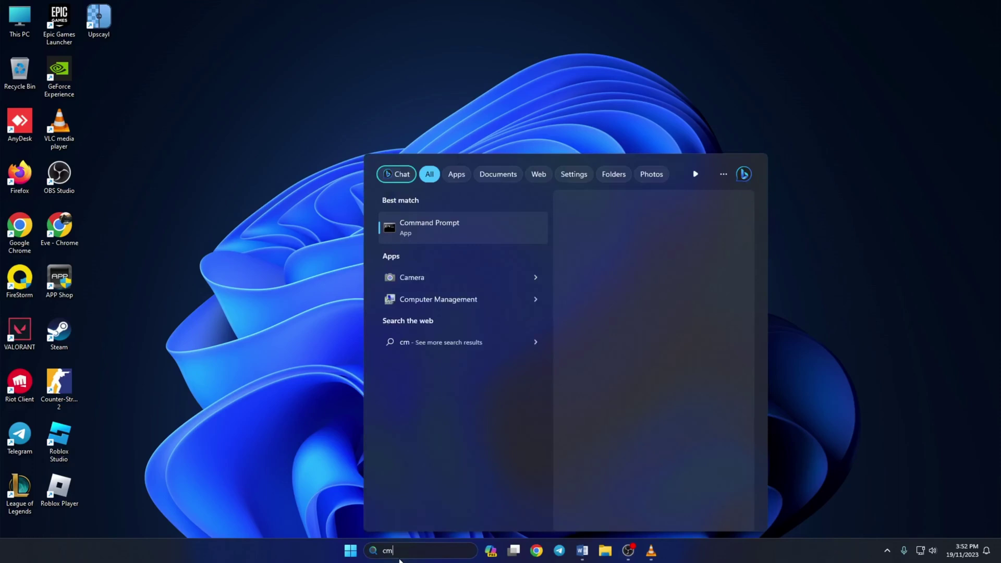
pyautogui.write('d')
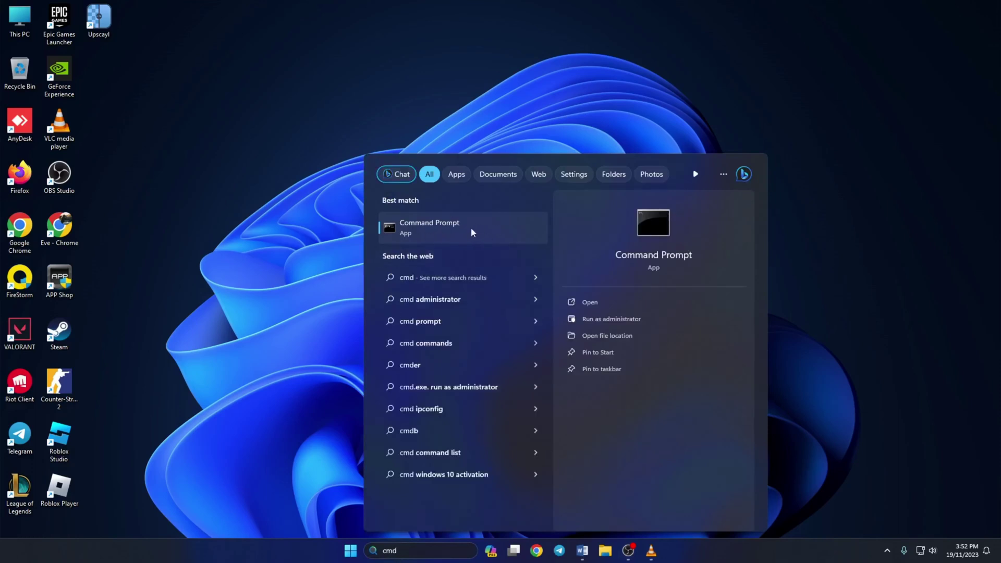
pyautogui.rightClick(442, 231)
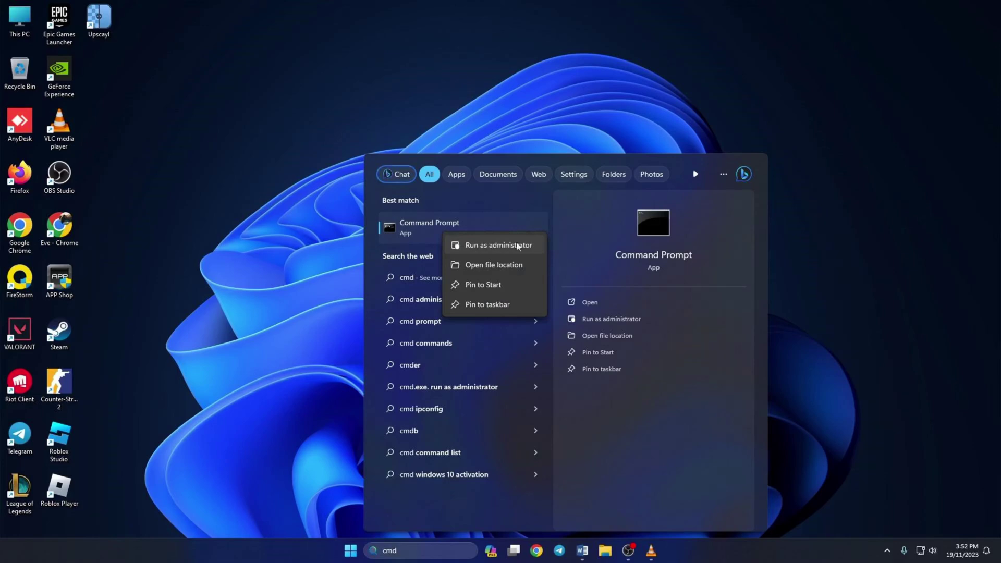
pyautogui.click(496, 243)
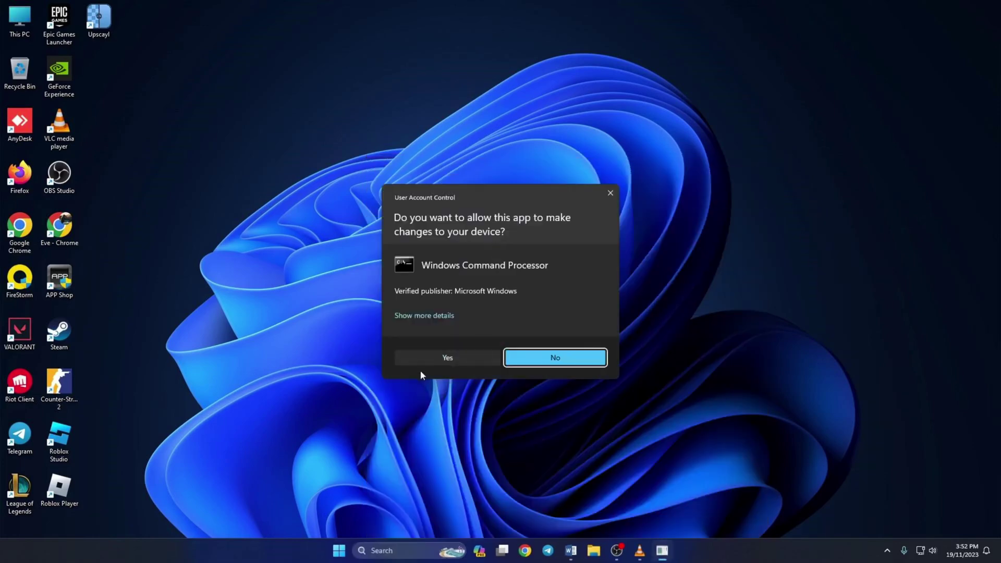
pyautogui.click(436, 349)
# - Run 'ipconfig /flushdns' to flush the DNS cache, then close Command Prompt
pyautogui.press('super+Up')
pyautogui.write('i')
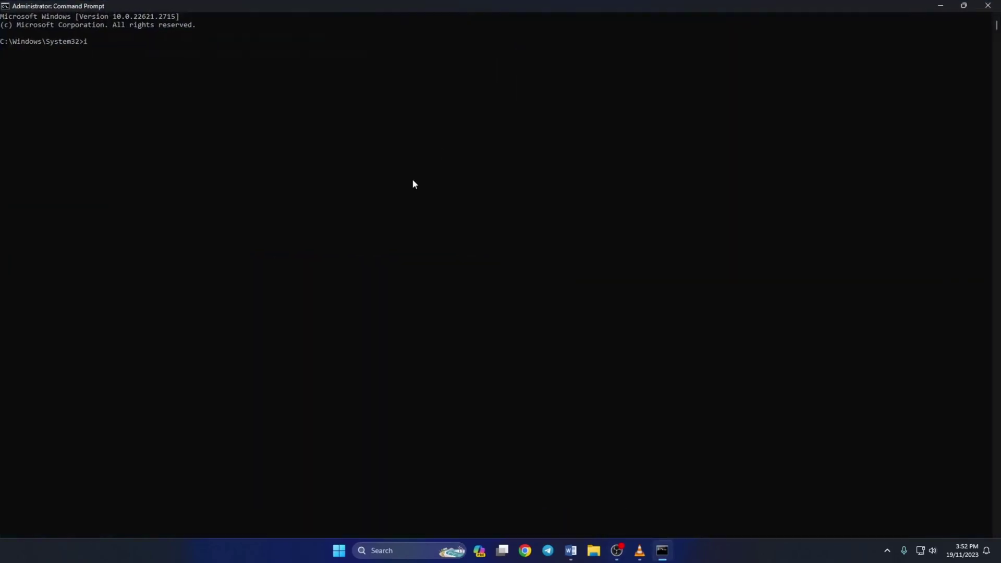
pyautogui.write('pconfig /flushdns')
pyautogui.press('Return')
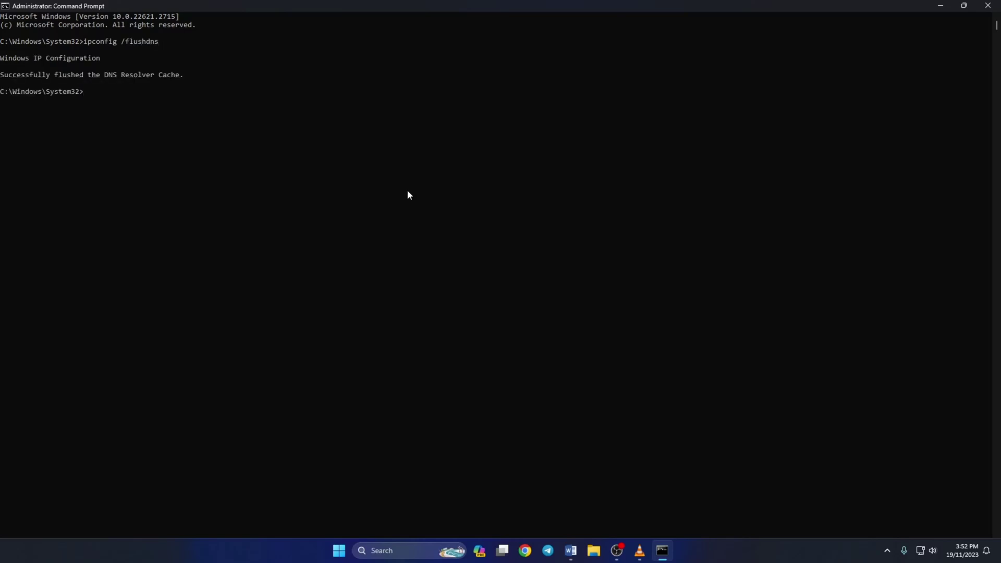
pyautogui.moveTo(2, 74); pyautogui.dragTo(191, 75)
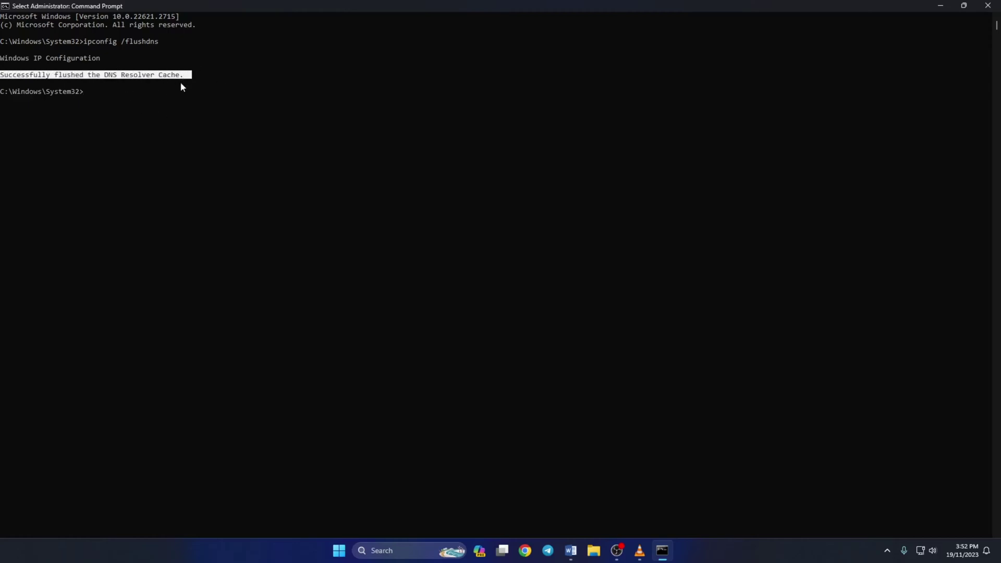
pyautogui.click(174, 110)
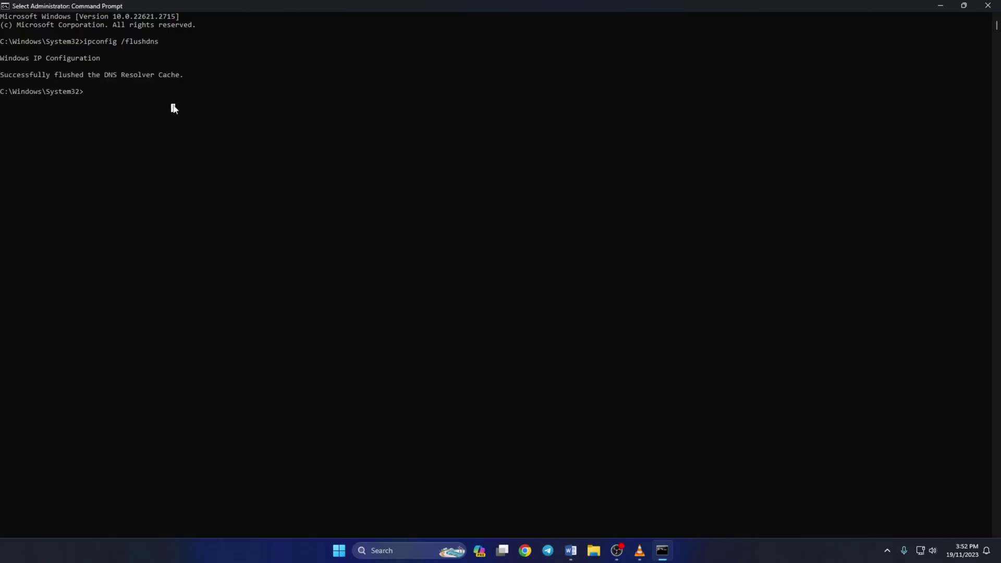
pyautogui.click(988, 5)
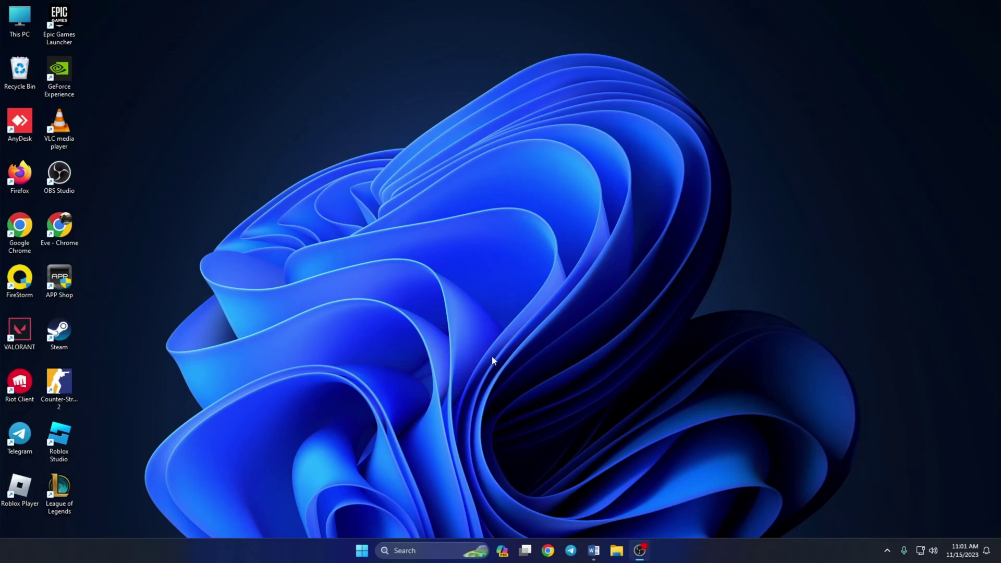
# - Open a maximized Command Prompt and run 'ping 1.1.1.1' (about 1ms average)
pyautogui.click(416, 553)
pyautogui.write('cmd')
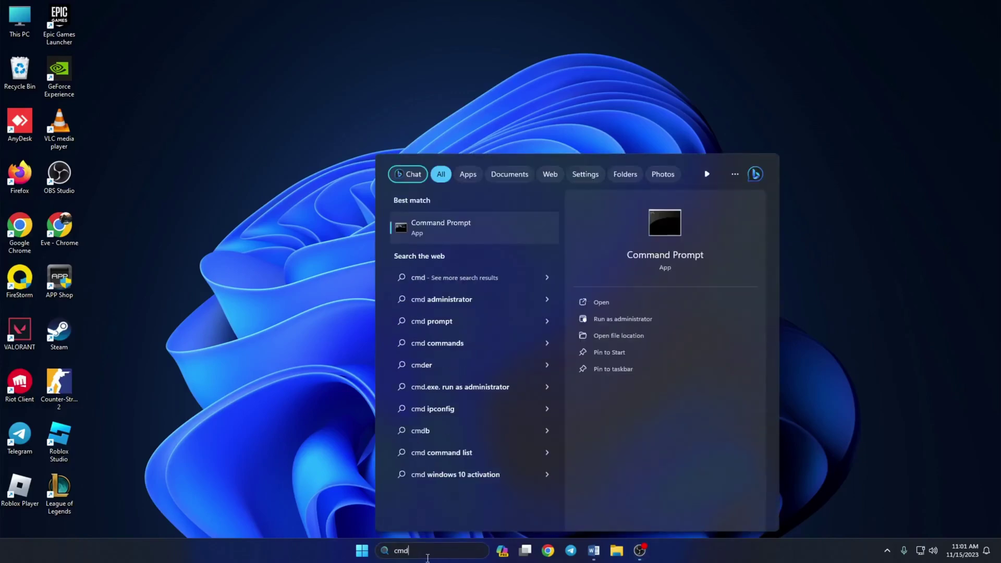
pyautogui.click(434, 235)
pyautogui.click(673, 128)
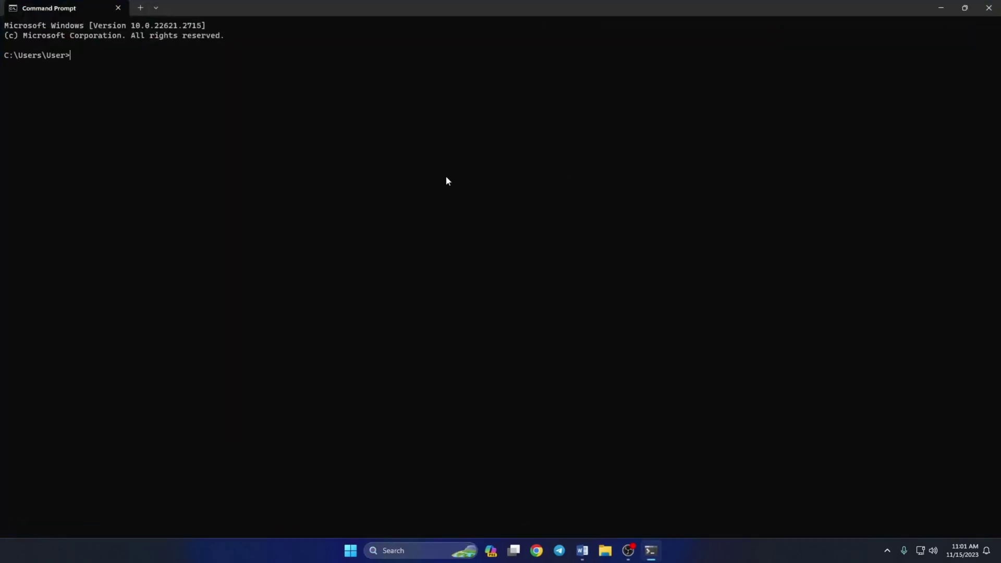
pyautogui.write('ping 1.1.1.1')
pyautogui.press('Return')
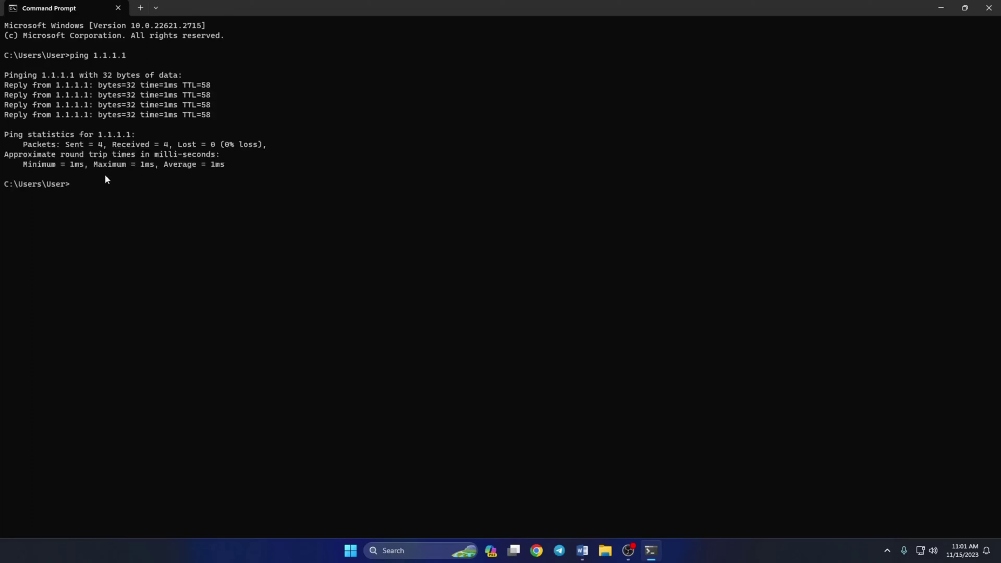
pyautogui.moveTo(11, 165); pyautogui.dragTo(239, 164)
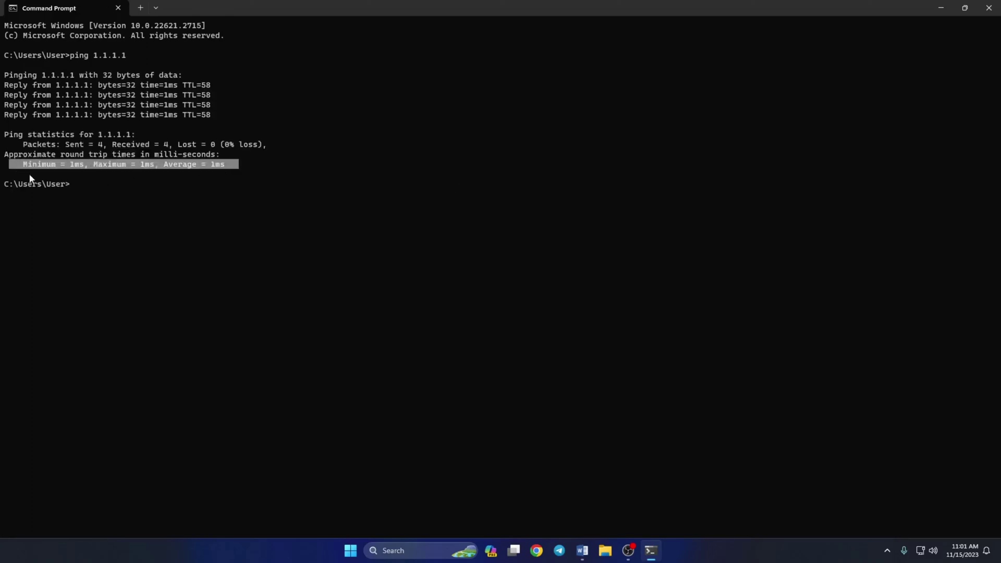
pyautogui.hotkey('ctrl', 'c')
# - Run 'ping 8.8.8.8' and check its 42ms average round trip time
pyautogui.write('ping ')
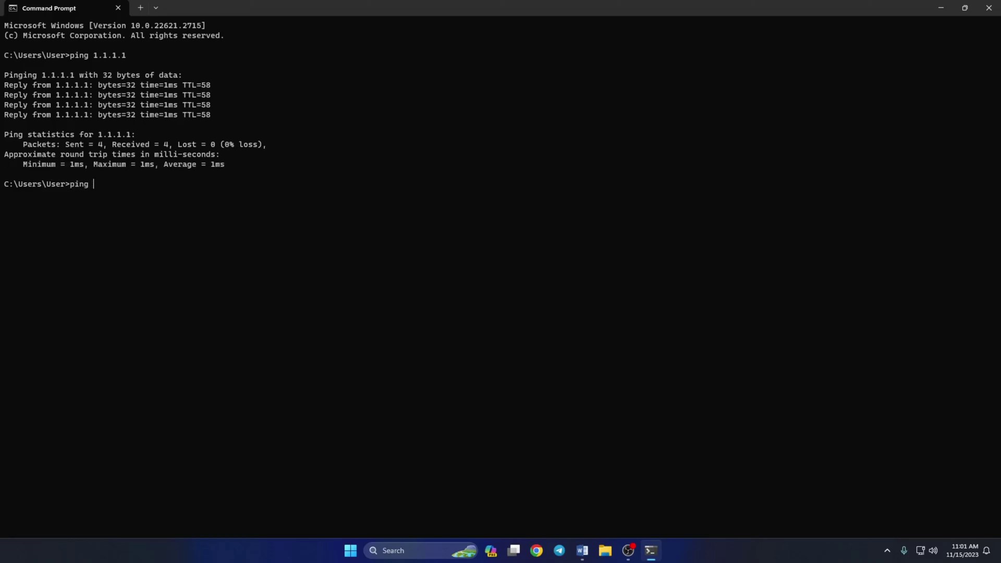
pyautogui.write('8.8.8.8')
pyautogui.press('Return')
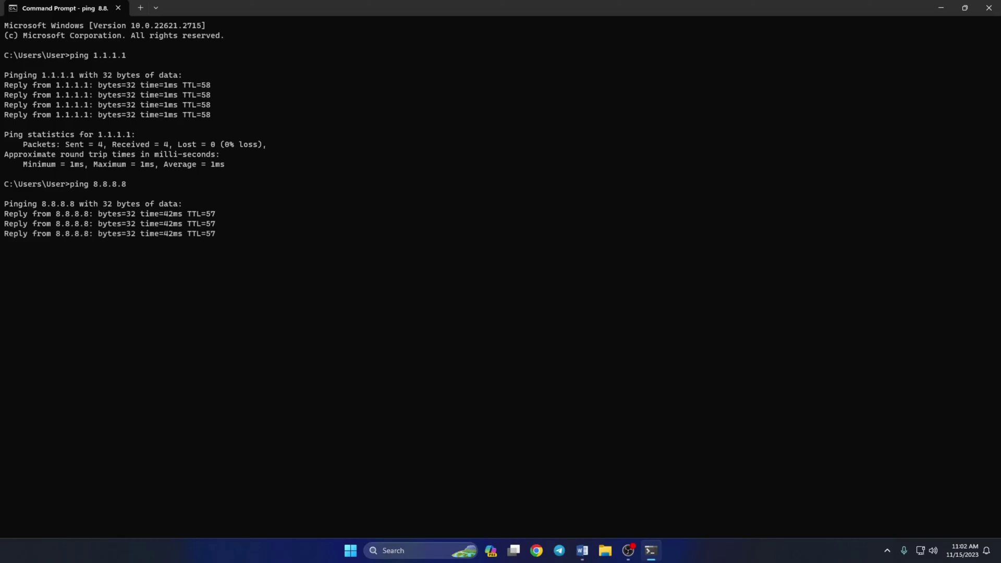
pyautogui.moveTo(19, 293); pyautogui.dragTo(243, 298)
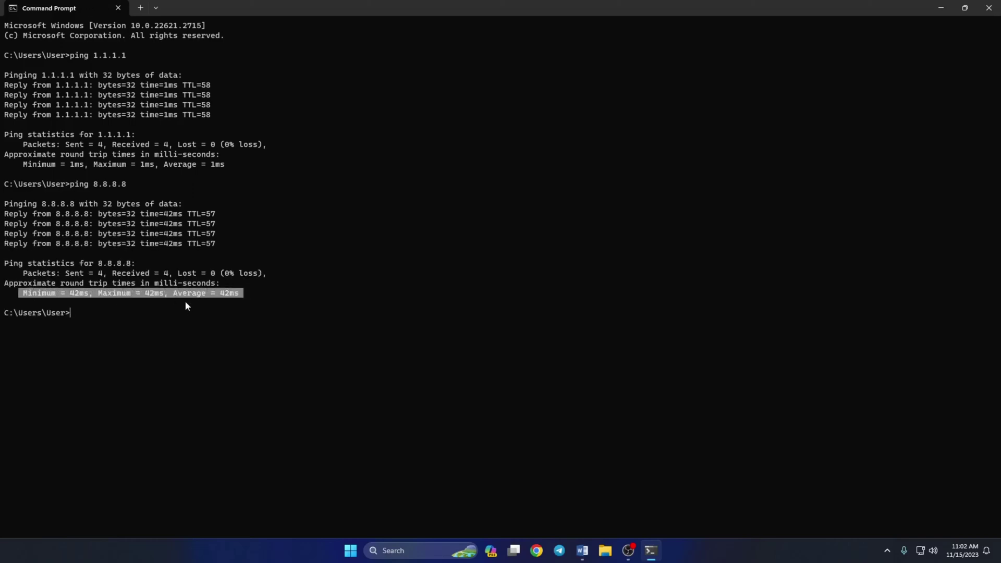
pyautogui.hotkey('ctrl', 'c')
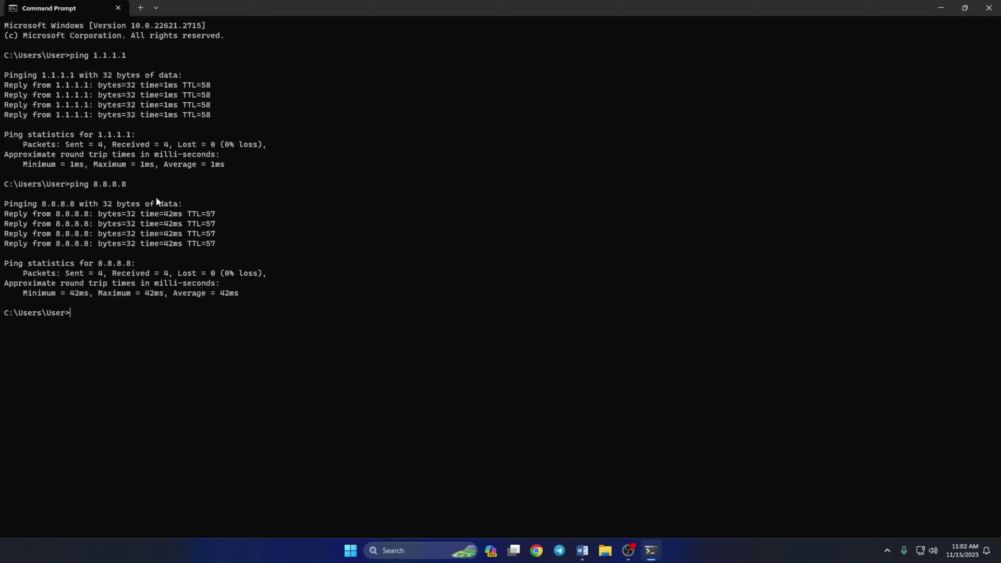
# - In Settings, switch the Ethernet DNS server assignment to Manual with IPv4 enabled
pyautogui.click(350, 551)
pyautogui.click(376, 249)
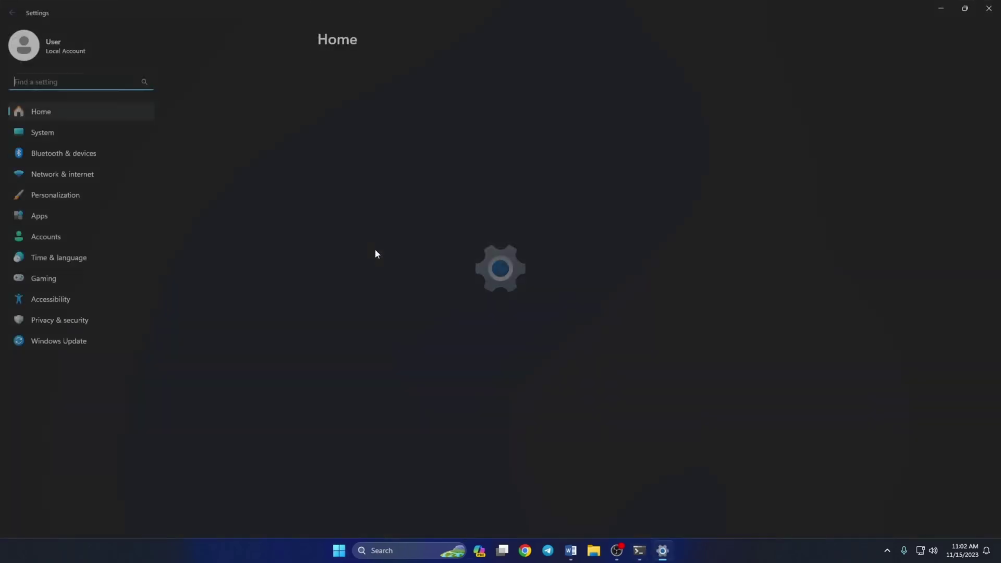
pyautogui.click(64, 173)
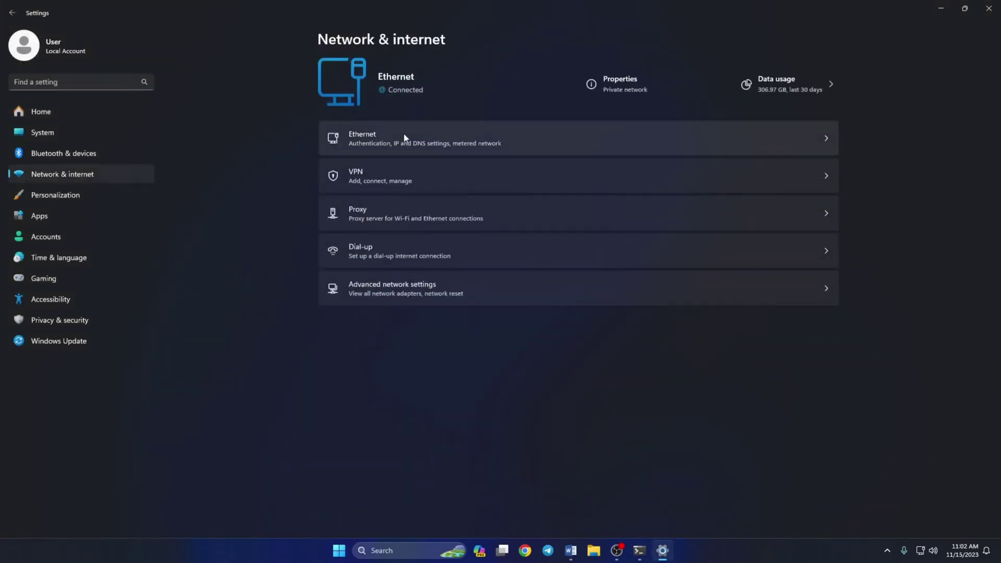
pyautogui.click(532, 145)
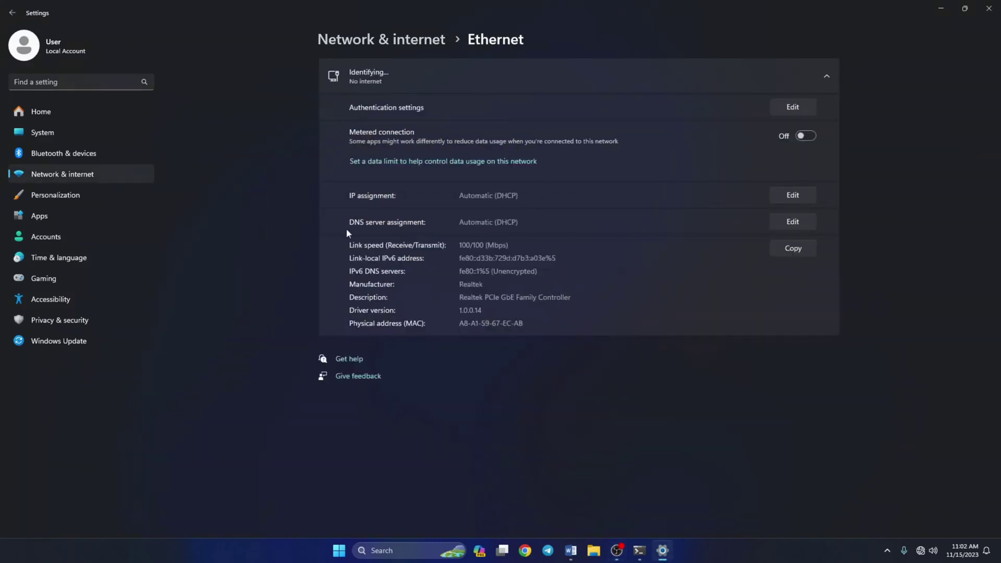
pyautogui.click(786, 225)
pyautogui.click(430, 256)
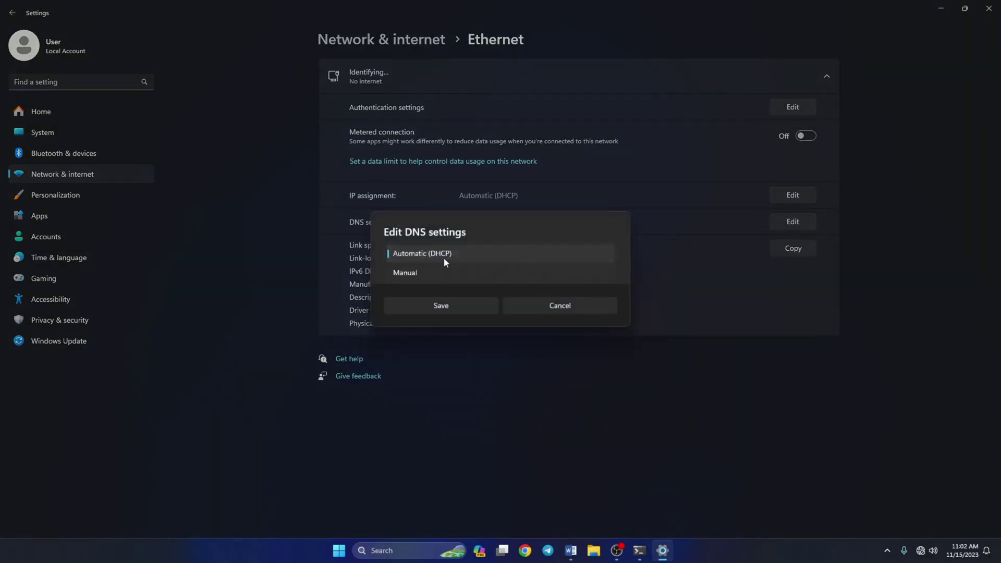
pyautogui.click(436, 275)
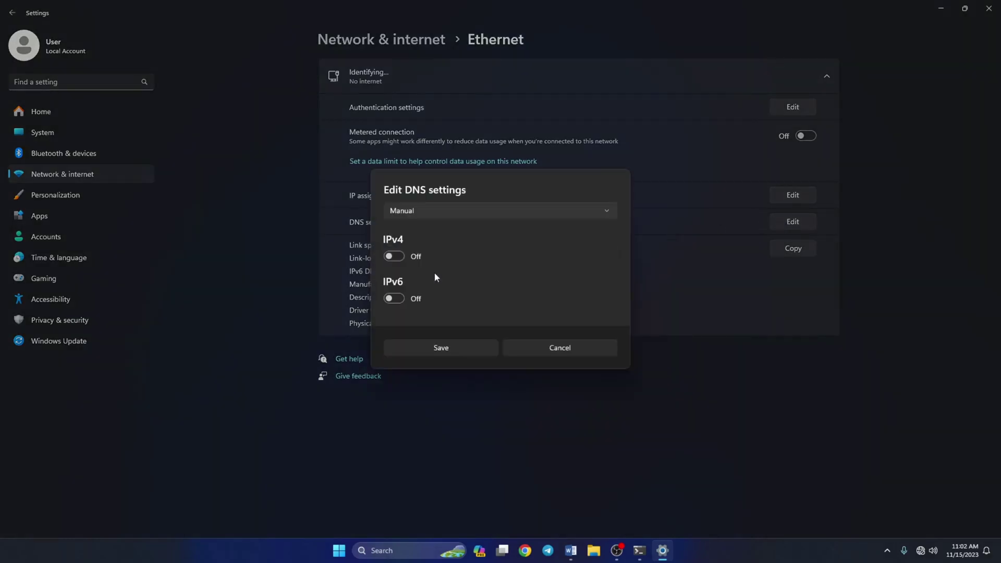
pyautogui.click(394, 256)
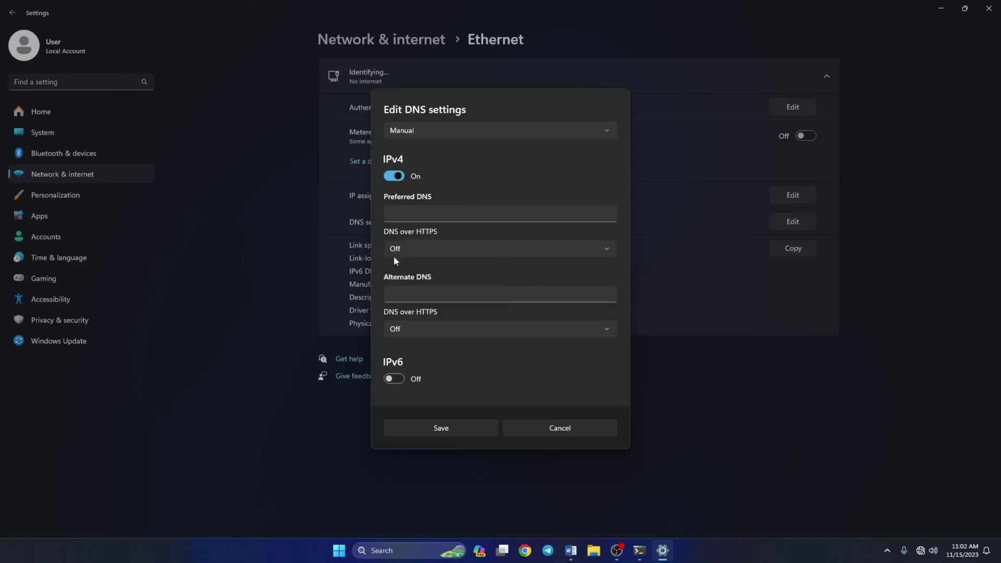
# - Enter preferred DNS 8.8.8.8 and alternate DNS 8.8.4.4, replacing initial 1.1.1.1/1.0.0.1 entries
pyautogui.click(431, 209)
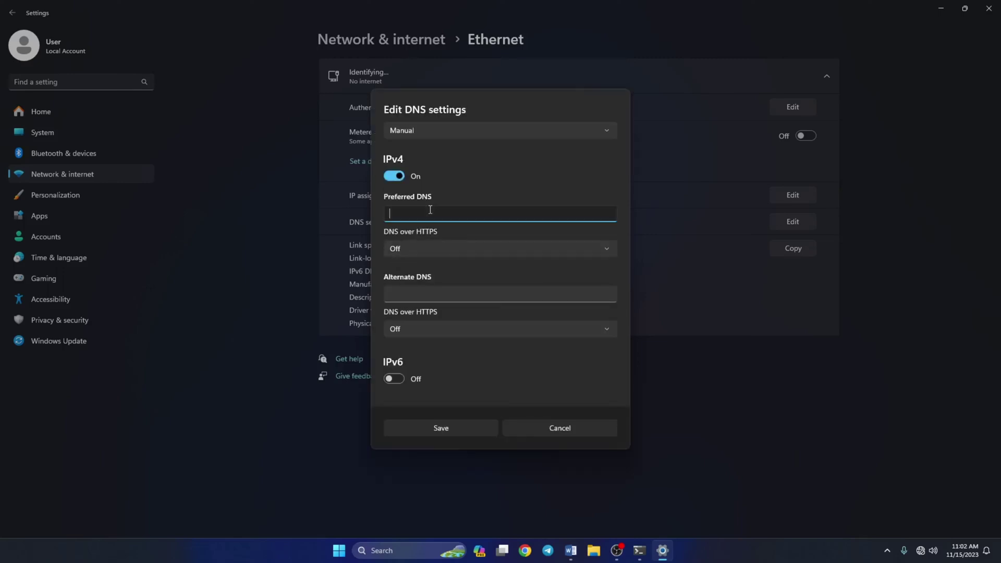
pyautogui.write('1.1.1.1')
pyautogui.click(416, 294)
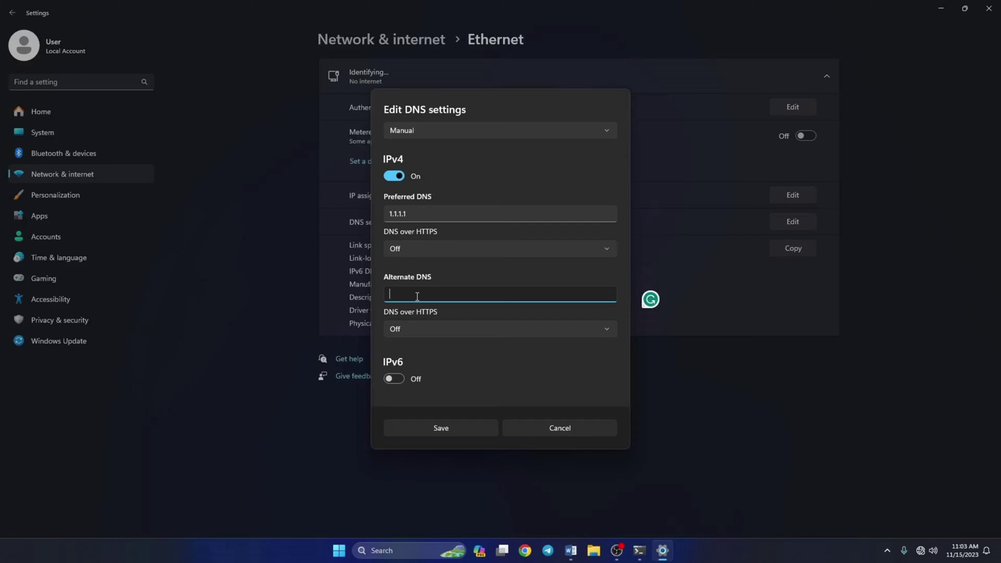
pyautogui.write('1.0.0.1')
pyautogui.doubleClick(432, 216)
pyautogui.write('8')
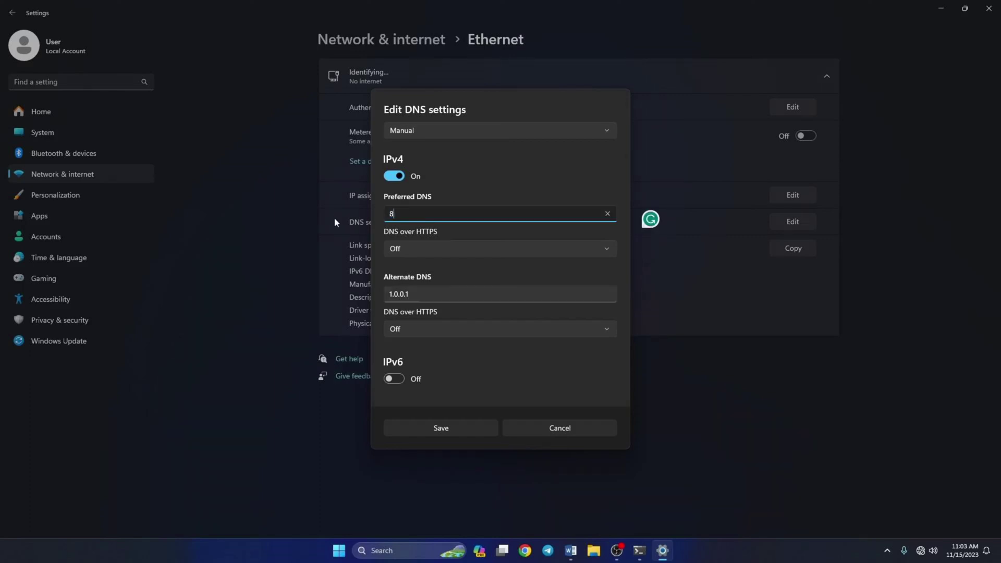
pyautogui.write('.8.8.8')
pyautogui.doubleClick(427, 297)
pyautogui.write('8.8')
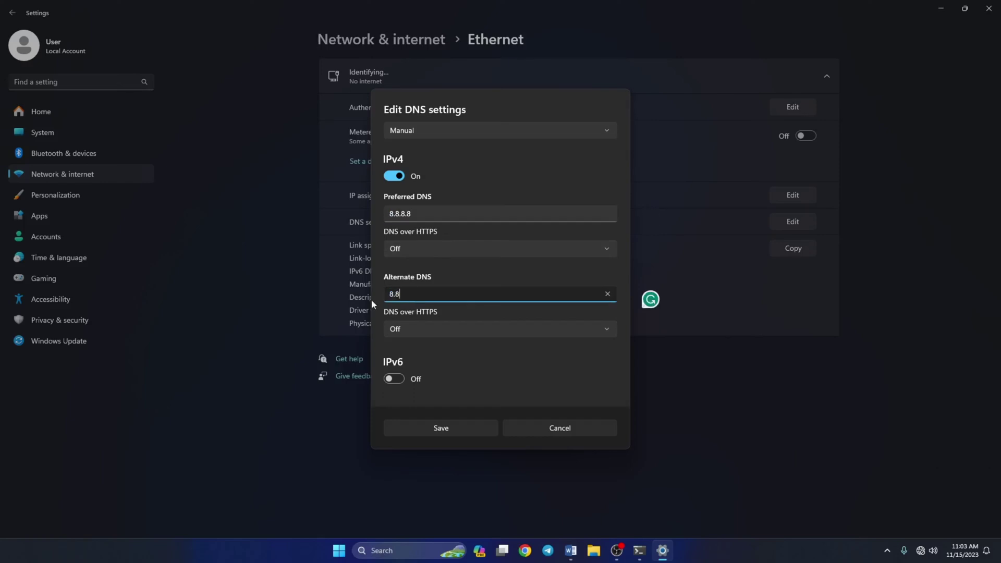
pyautogui.write('.4.4')
# - Save the new DNS servers and close Settings and Command Prompt
pyautogui.click(437, 430)
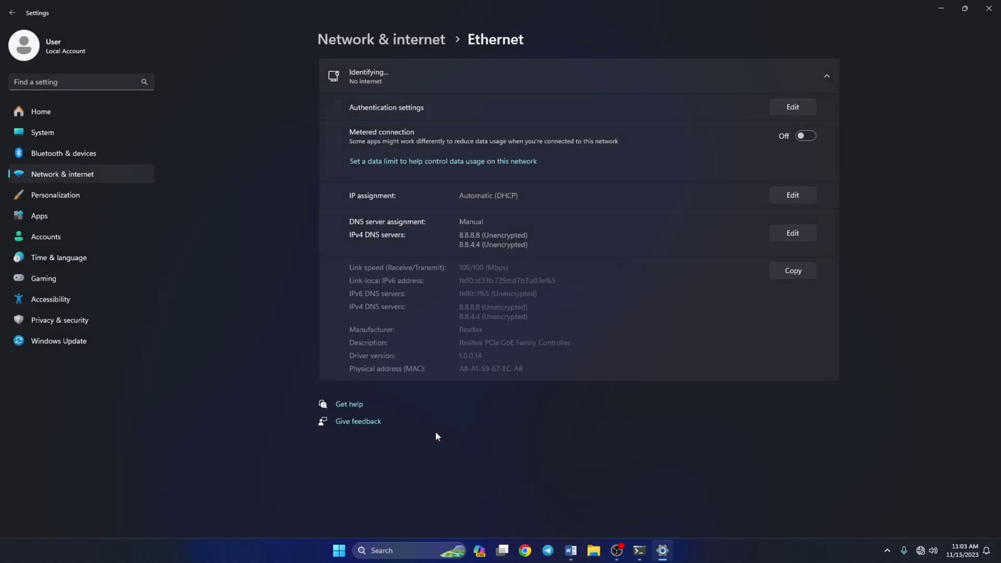
pyautogui.click(989, 8)
pyautogui.click(989, 8)
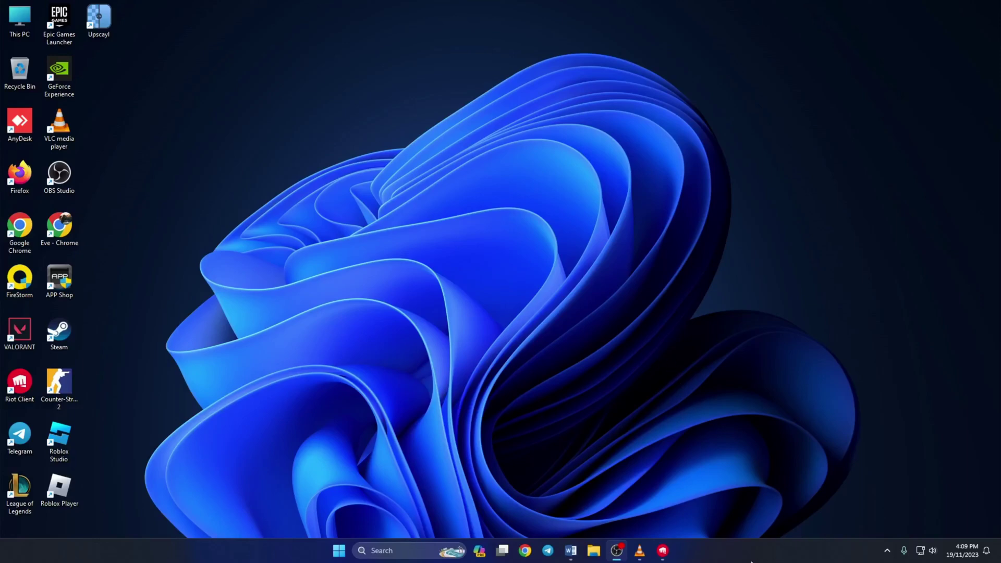
# - In Task Manager's Details list, set RiotClientServices.exe priority to High and confirm the change
pyautogui.rightClick(789, 555)
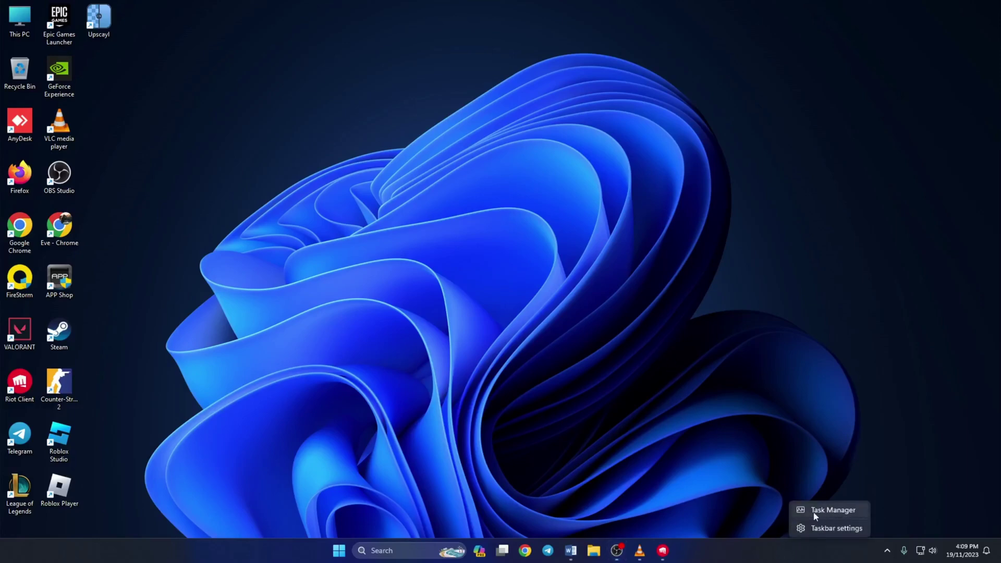
pyautogui.click(828, 511)
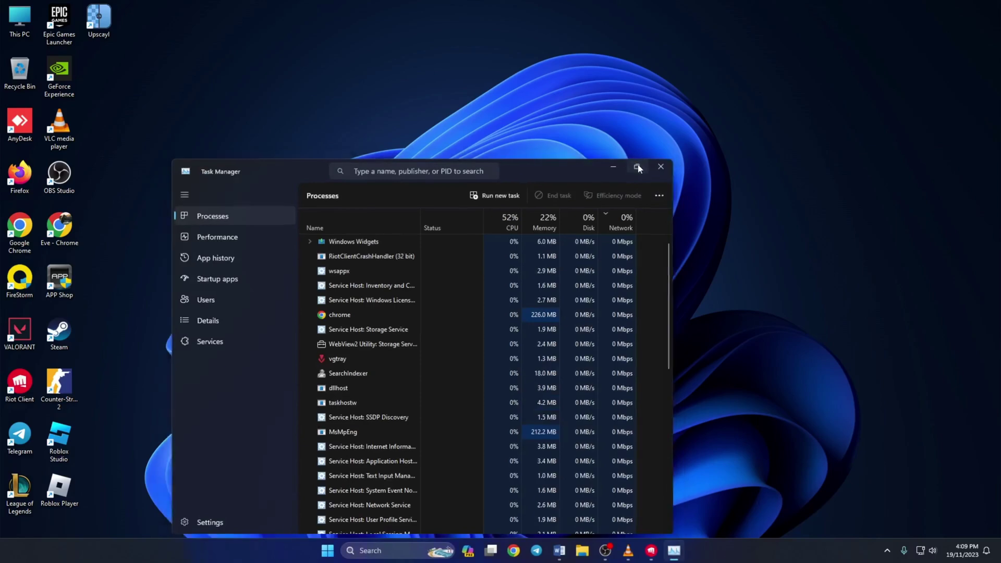
pyautogui.click(637, 165)
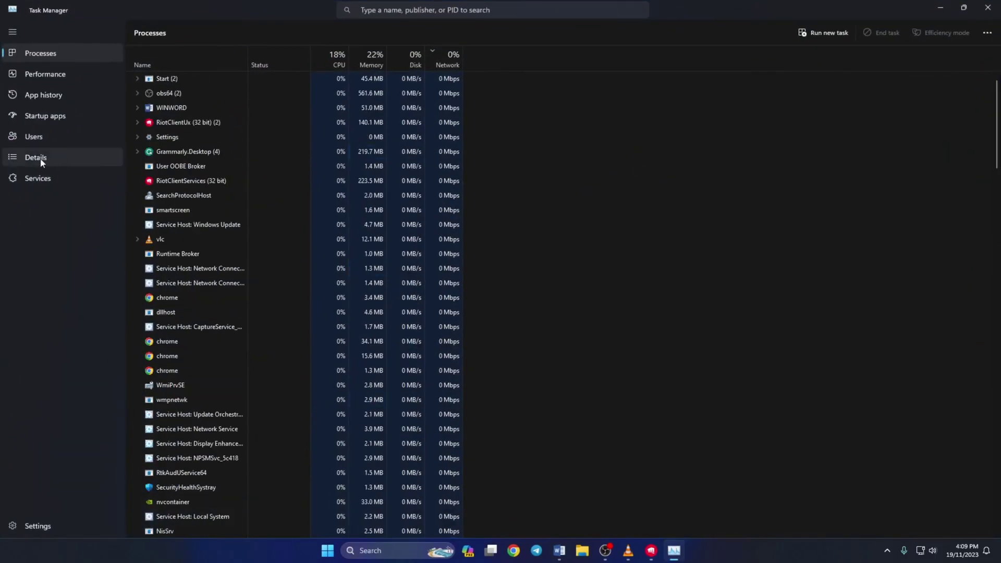
pyautogui.click(82, 157)
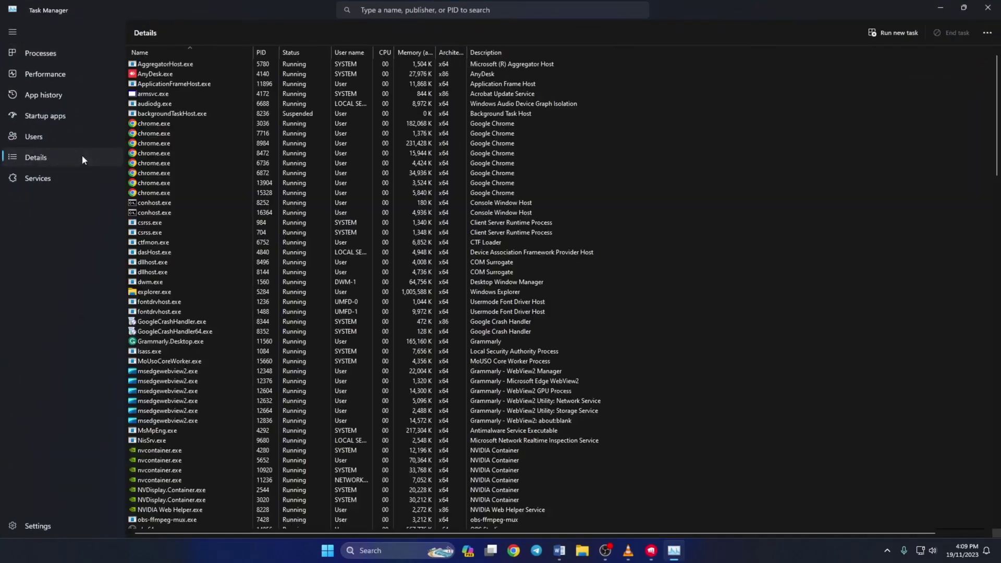
pyautogui.scroll(-9, 242, 235)
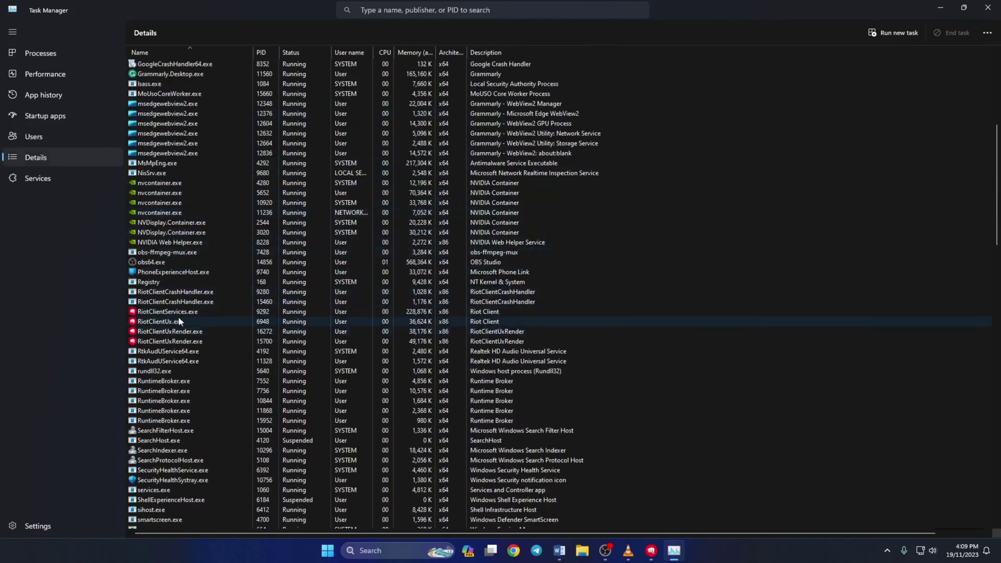
pyautogui.rightClick(199, 313)
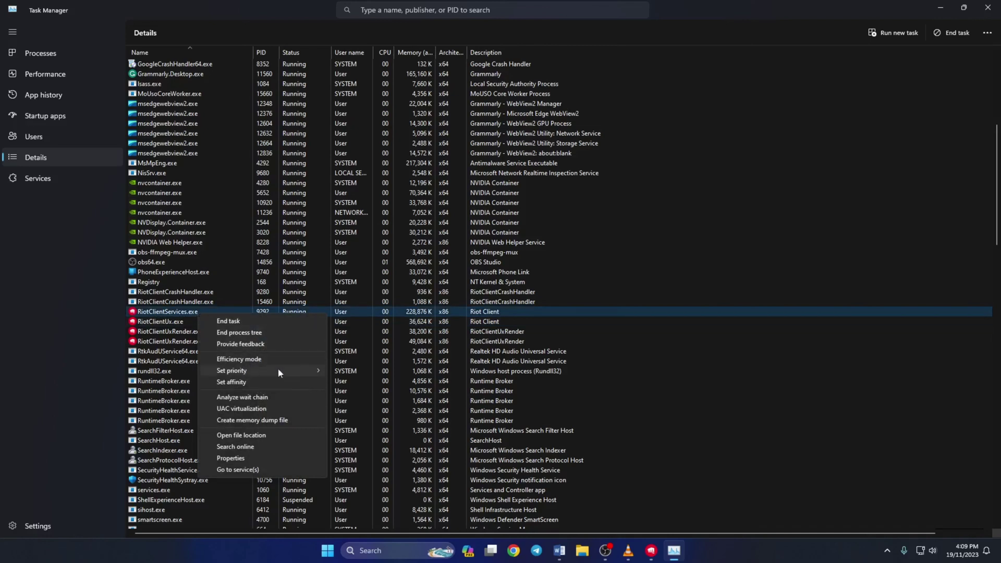
pyautogui.moveTo(281, 370)
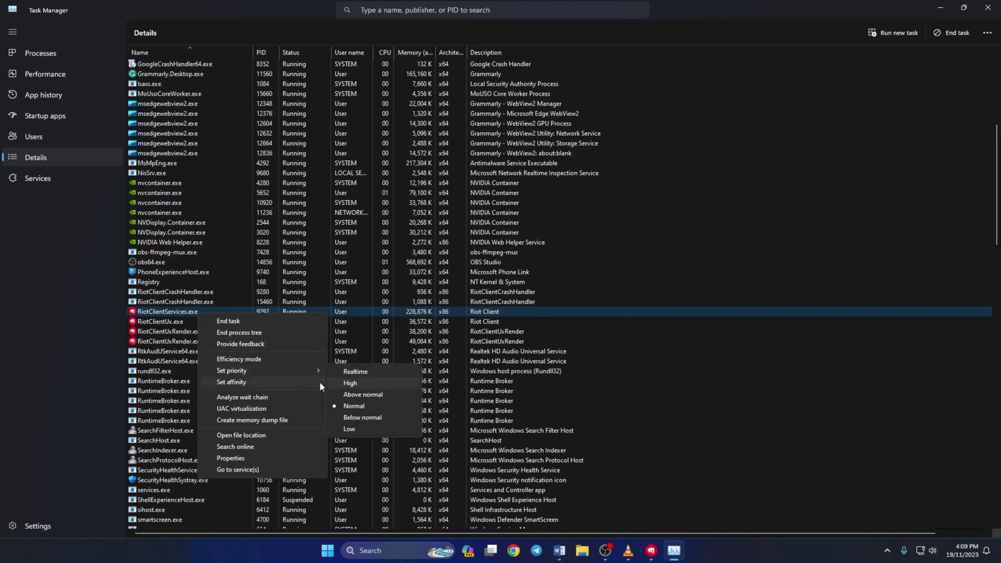
pyautogui.click(367, 383)
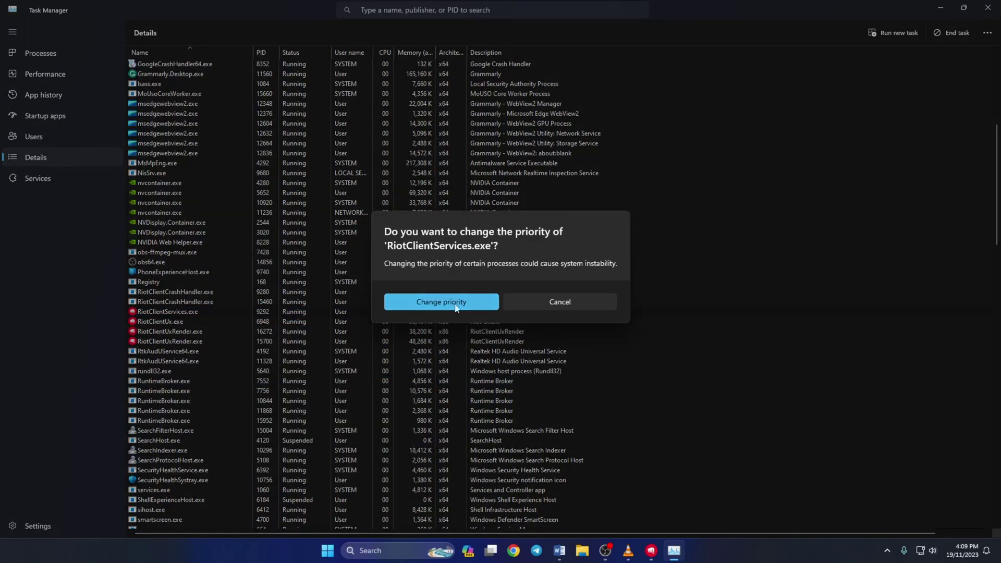
pyautogui.click(437, 303)
# - Open the Start power options, then return to the empty desktop, deselecting the Riot Client icon
pyautogui.click(327, 550)
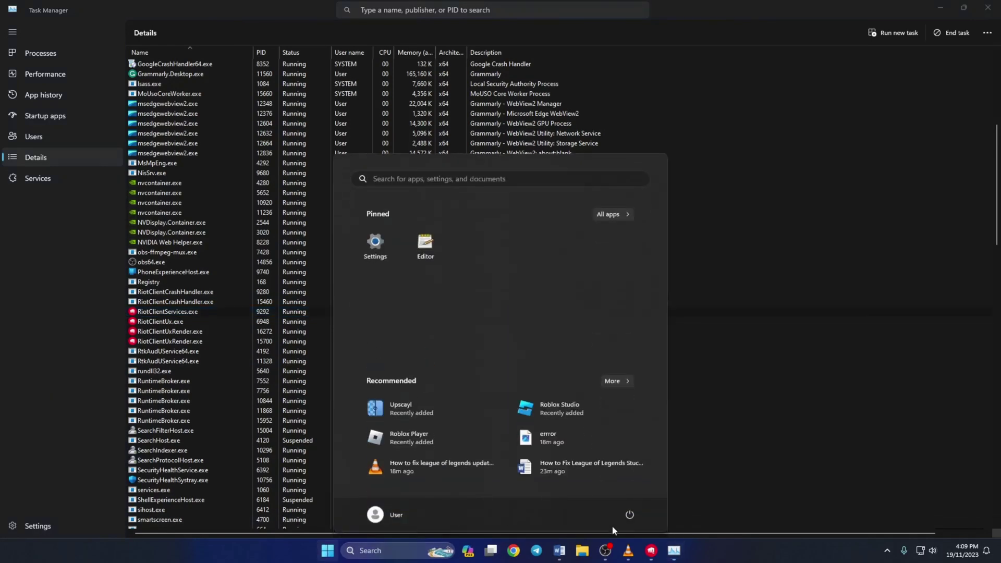
pyautogui.click(629, 515)
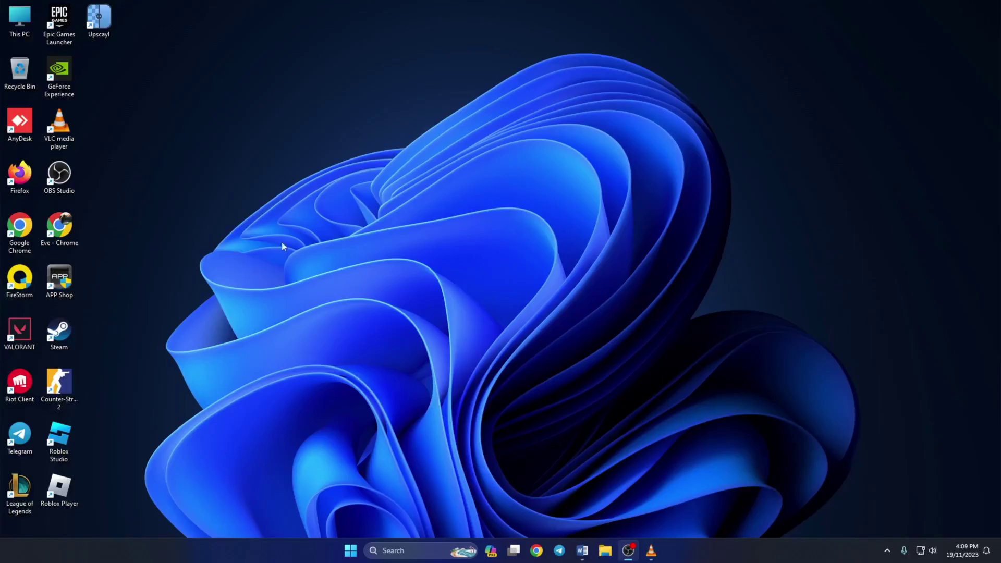
pyautogui.click(513, 358)
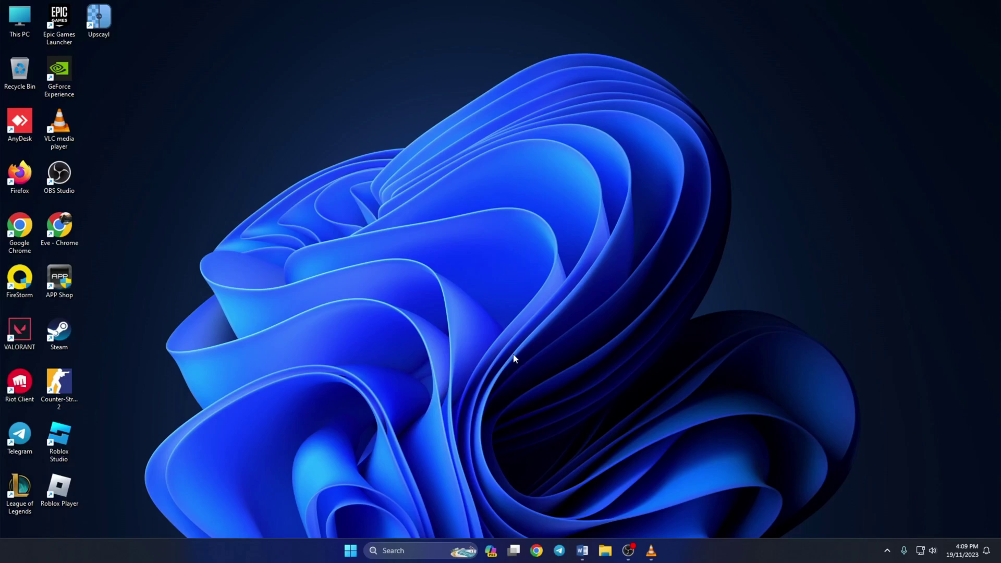